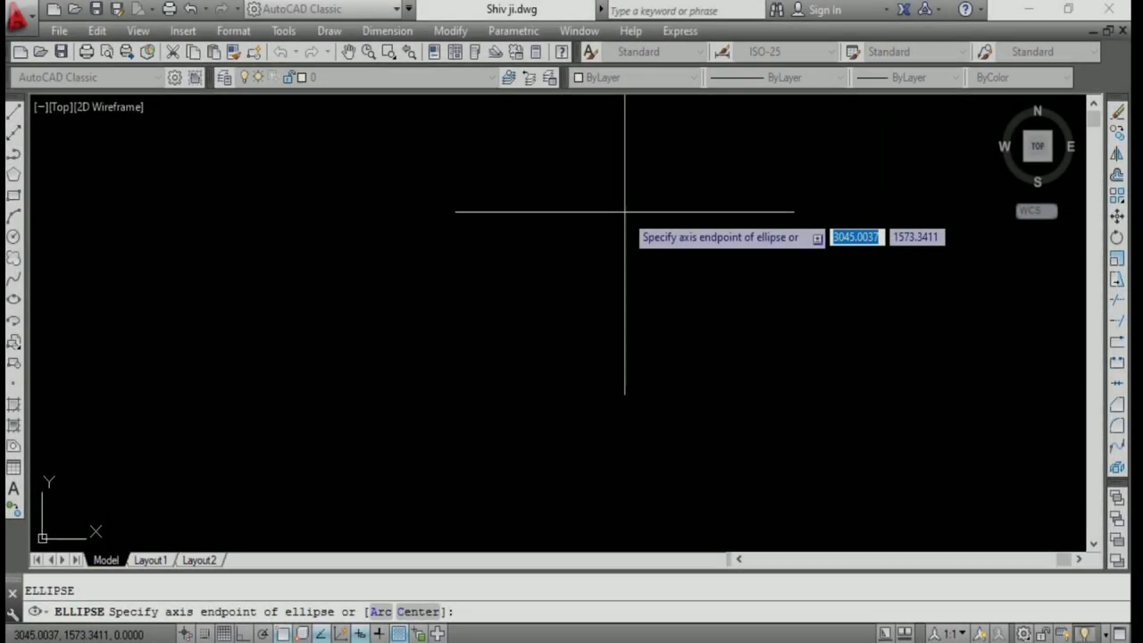
# Draw an upright ellipse from two vertical axis endpoints and a width point, then start ARC.
pyautogui.click(625, 208)
pyautogui.click(625, 330)
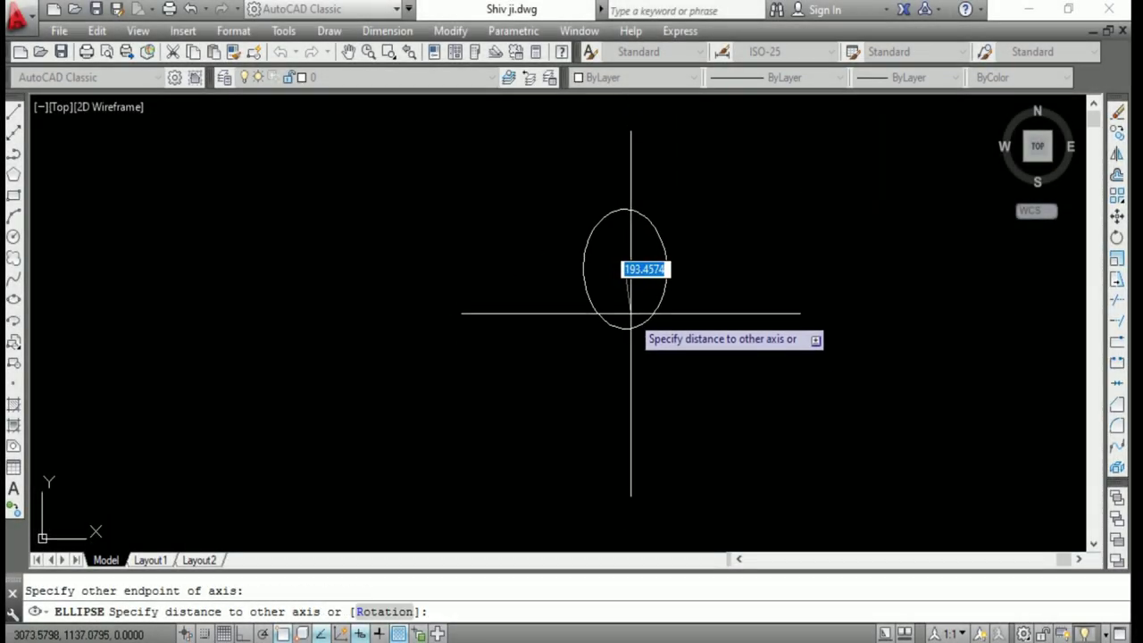
pyautogui.click(631, 314)
pyautogui.write('ar')
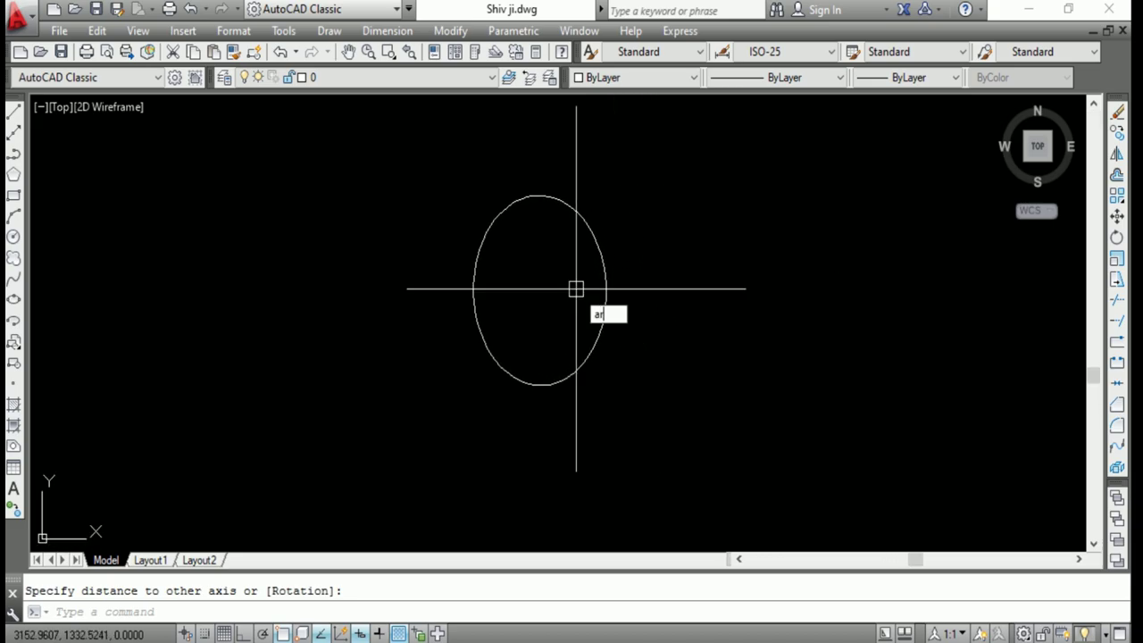
pyautogui.press('Return')
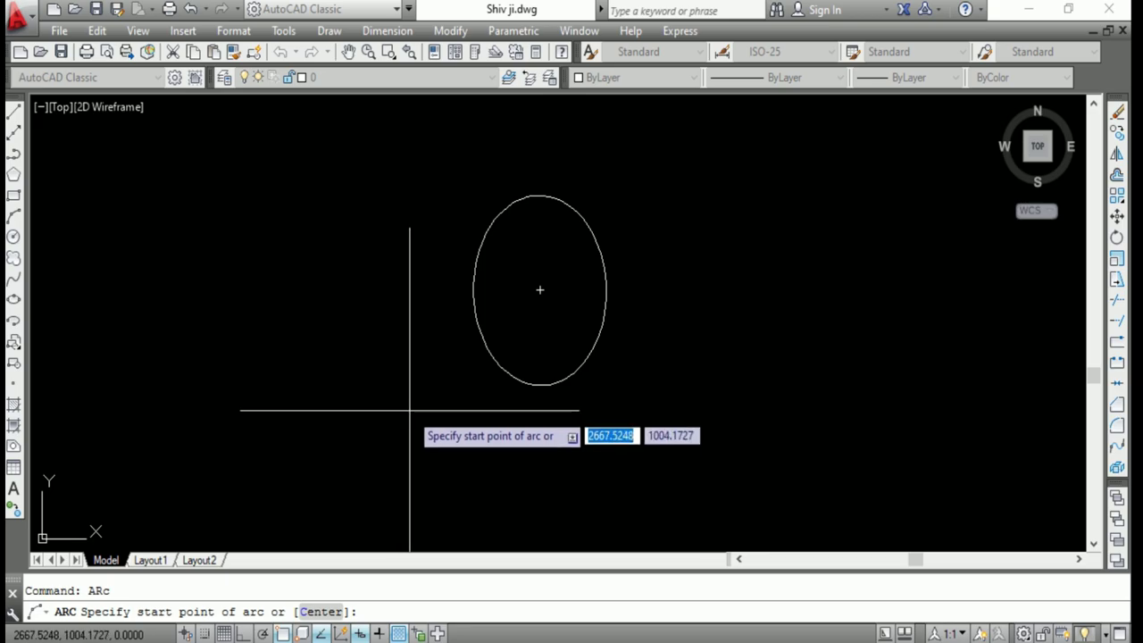
# Draw a gently curved three-point arc beneath the oval.
pyautogui.scroll(2, 384, 440)
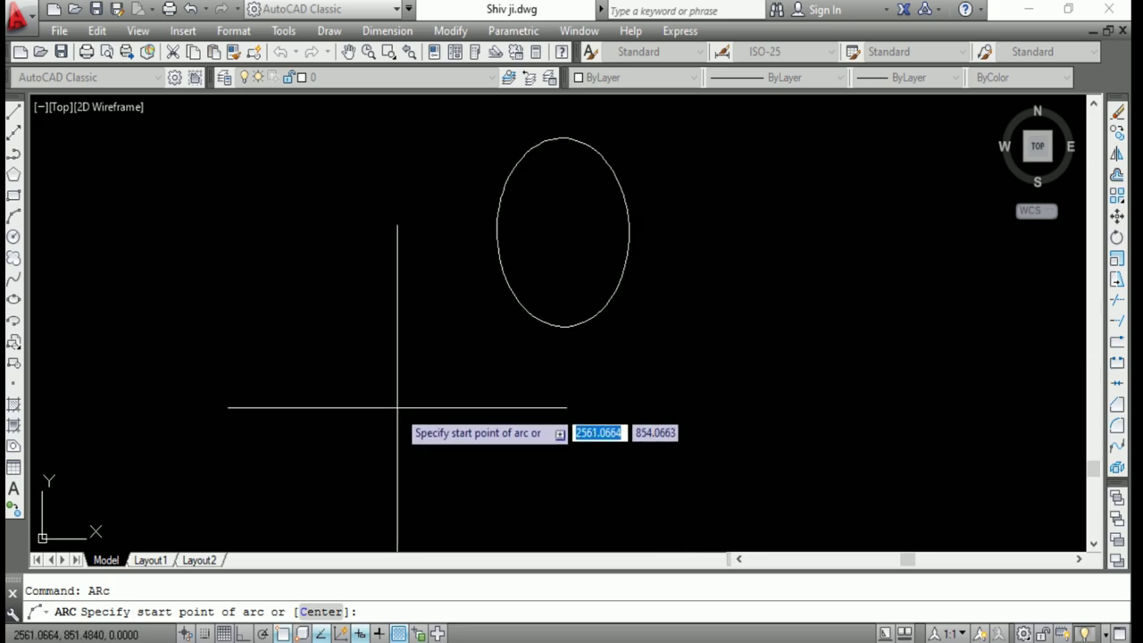
pyautogui.click(394, 411)
pyautogui.click(606, 368)
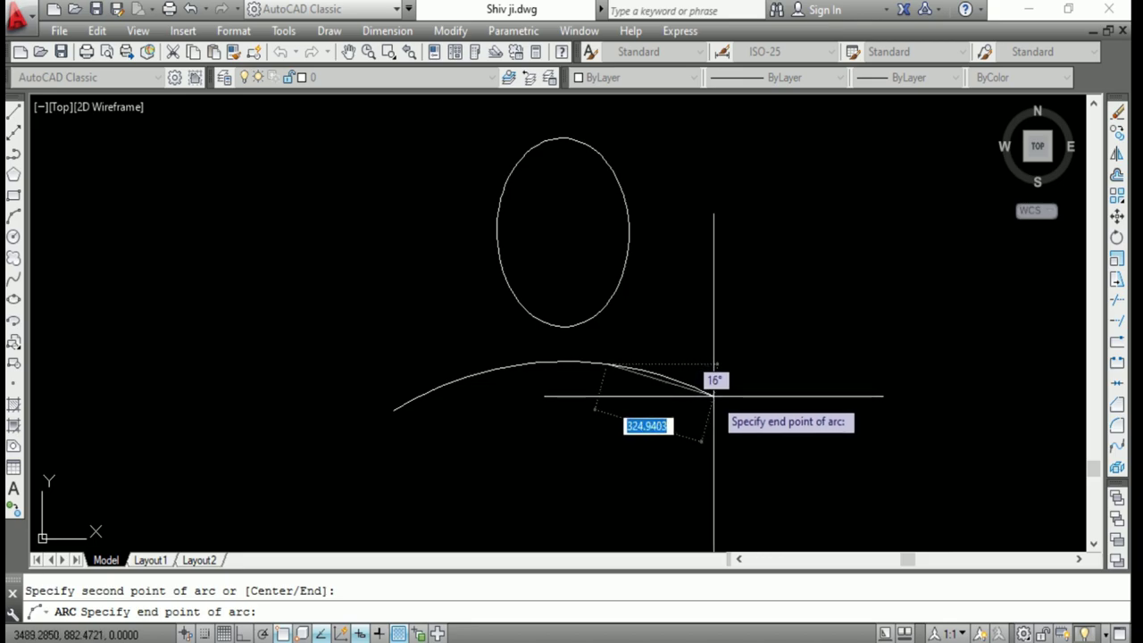
pyautogui.click(735, 396)
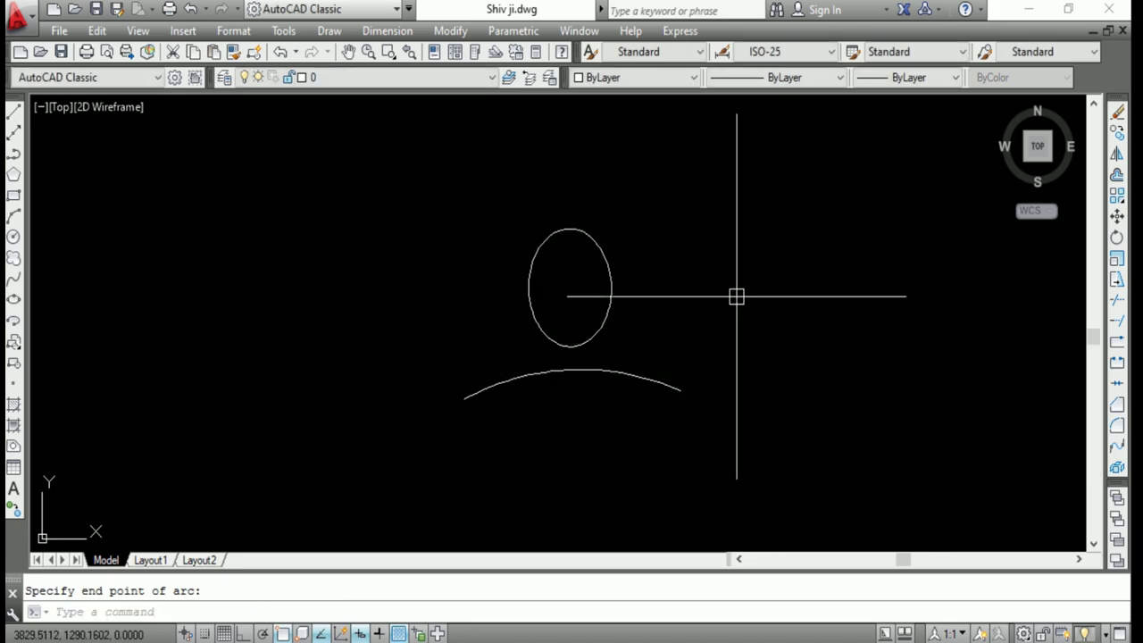
# Move the arc to its new place below the oval and stretch its left end grip lower.
pyautogui.click(659, 382)
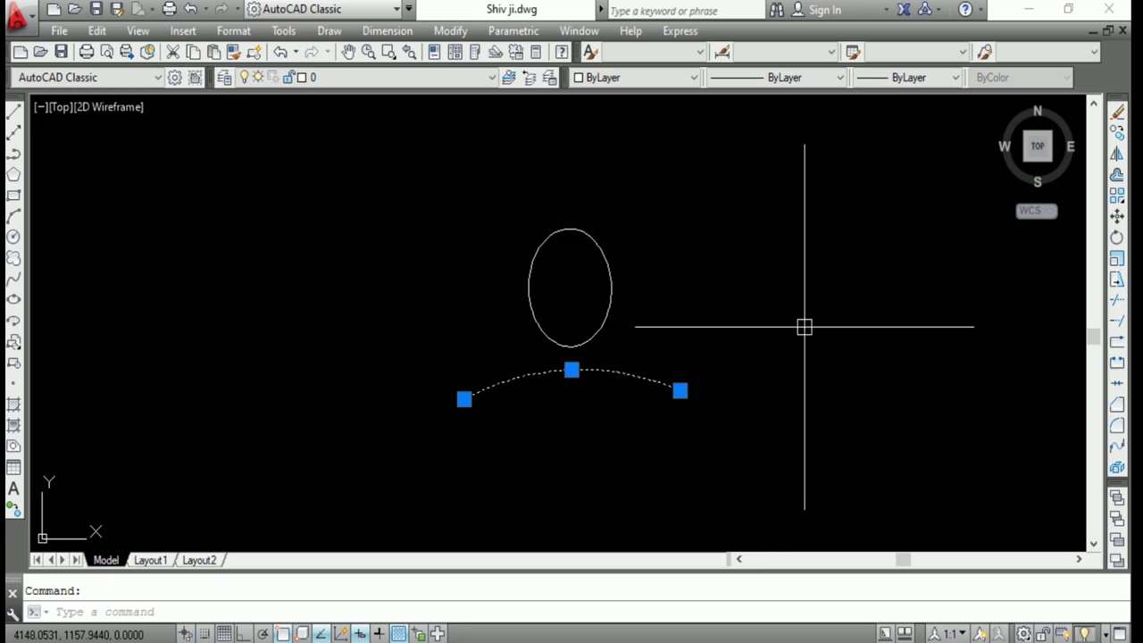
pyautogui.write('m')
pyautogui.press('Return')
pyautogui.click(857, 310)
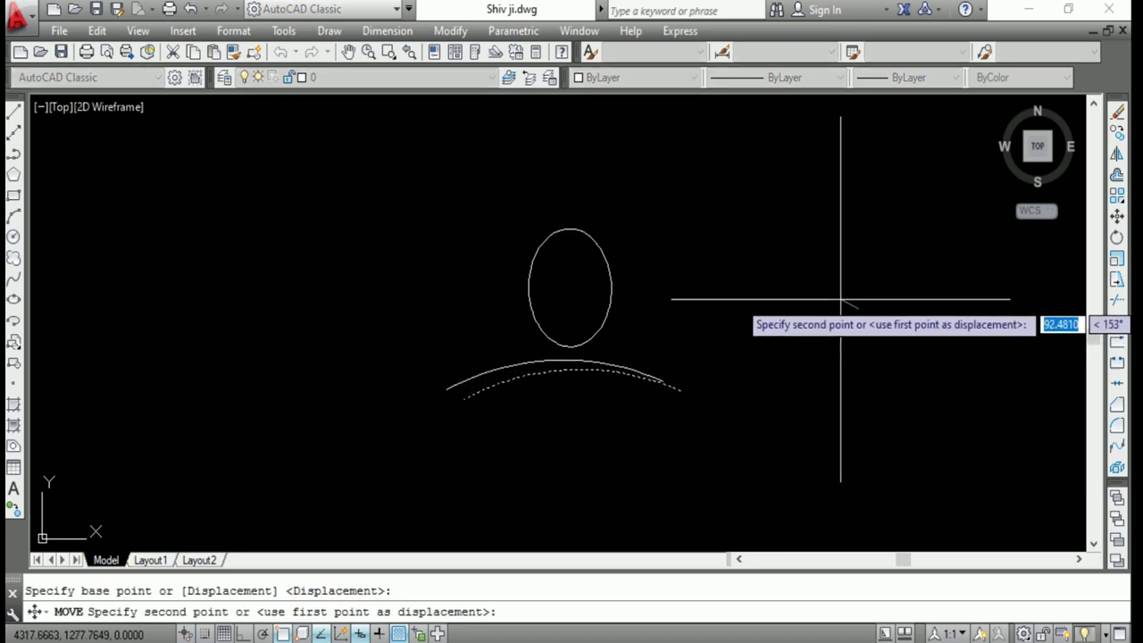
pyautogui.click(838, 301)
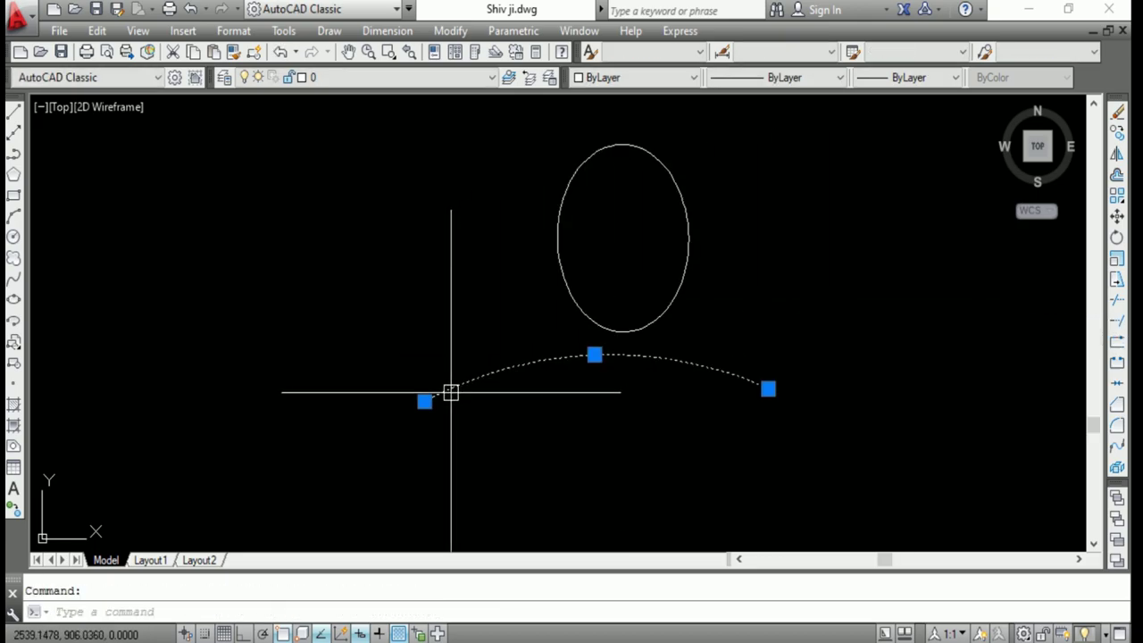
pyautogui.click(424, 401)
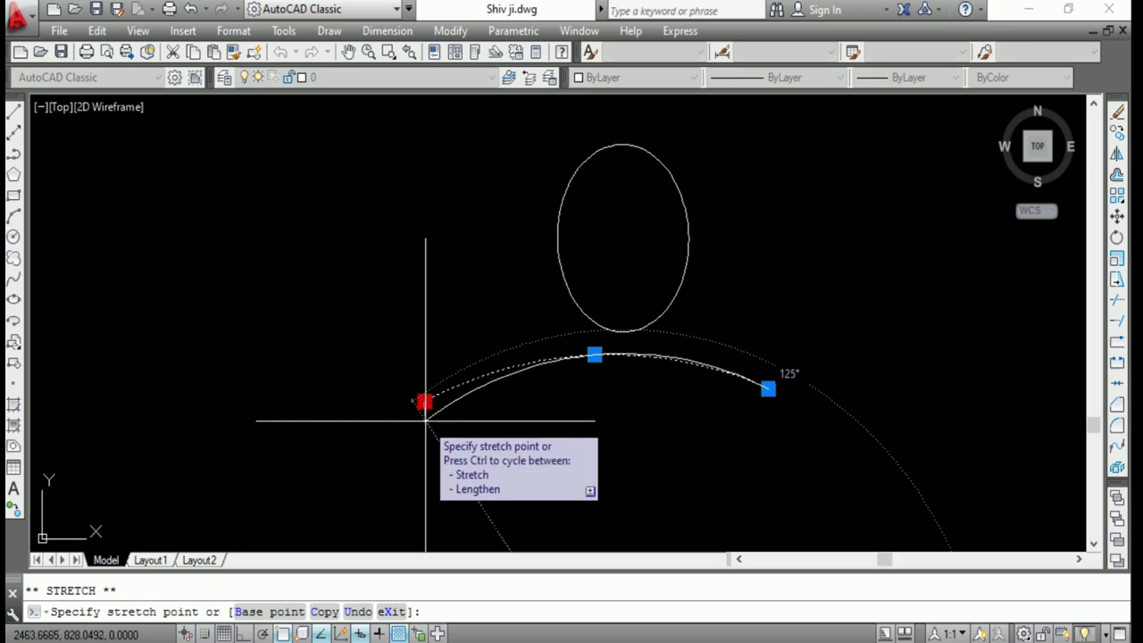
pyautogui.click(415, 423)
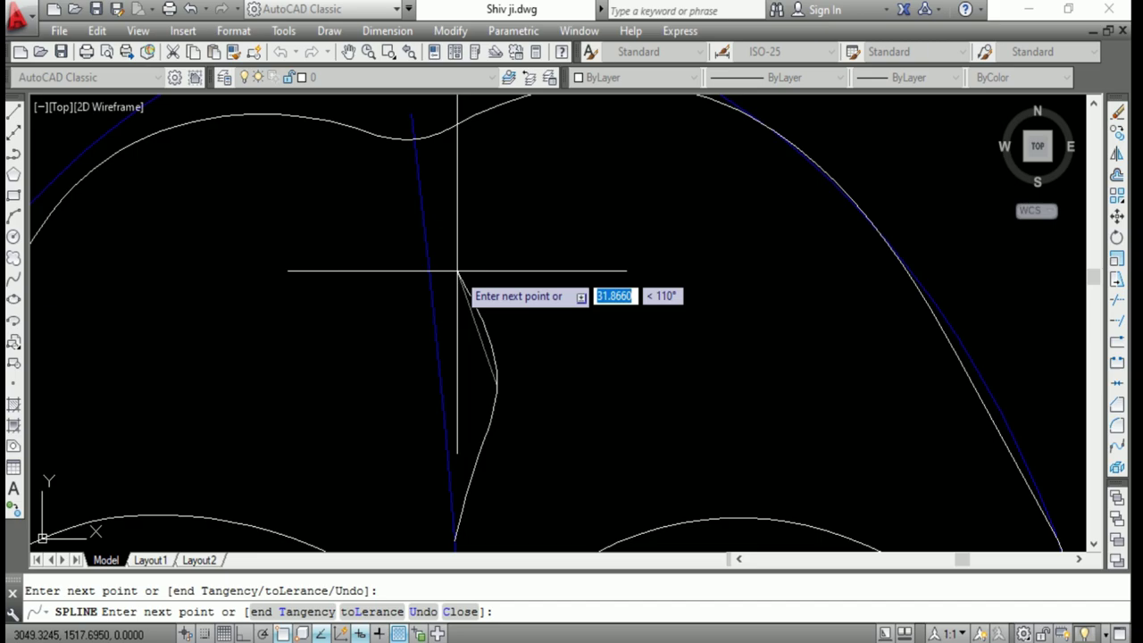
# Finish the current spline and draw another short spline on the forehead.
pyautogui.press('Return')
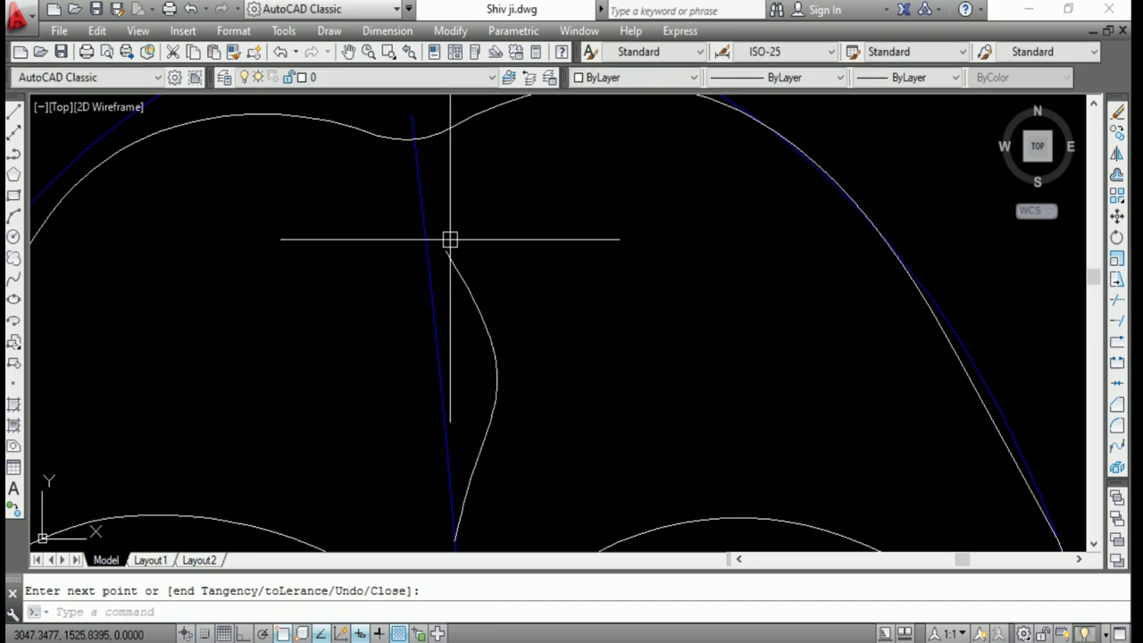
pyautogui.press('Return')
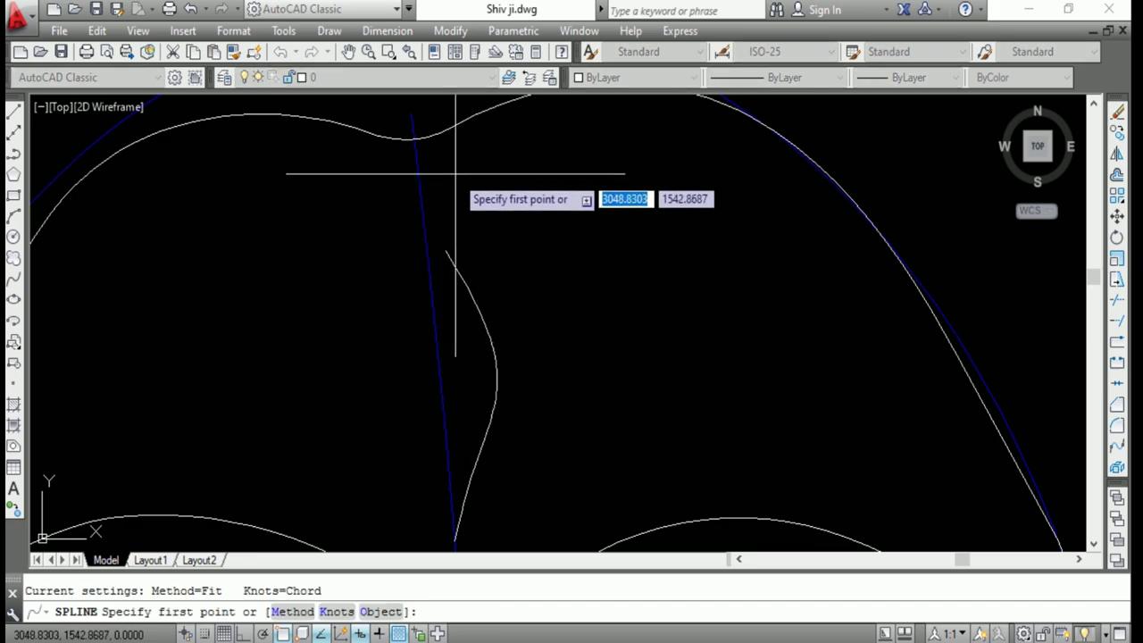
pyautogui.click(443, 166)
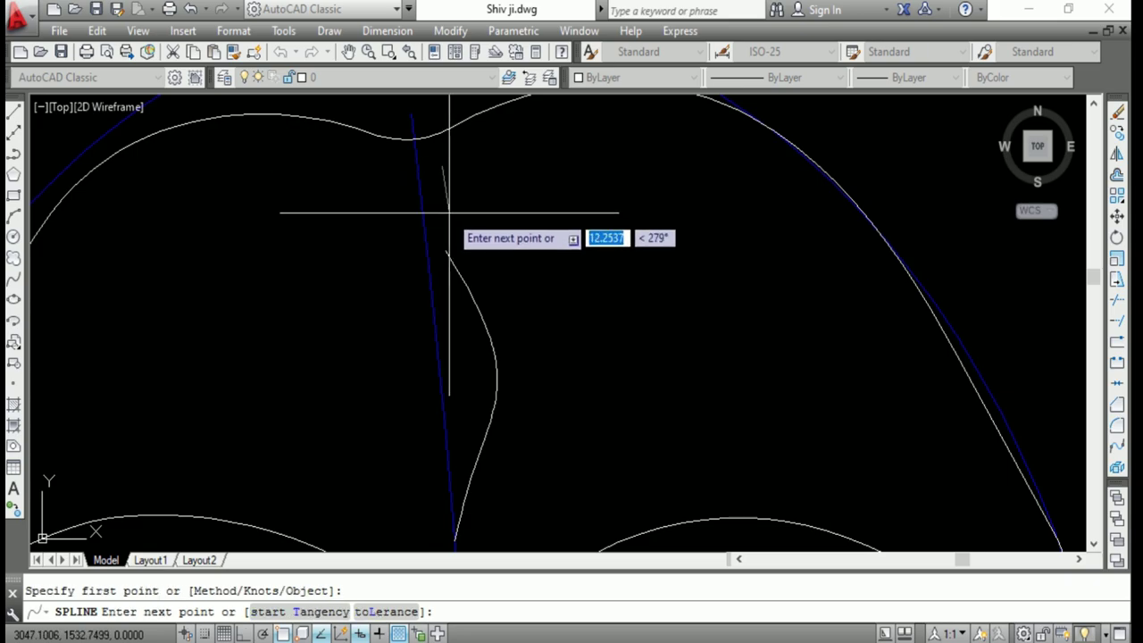
pyautogui.press('Return')
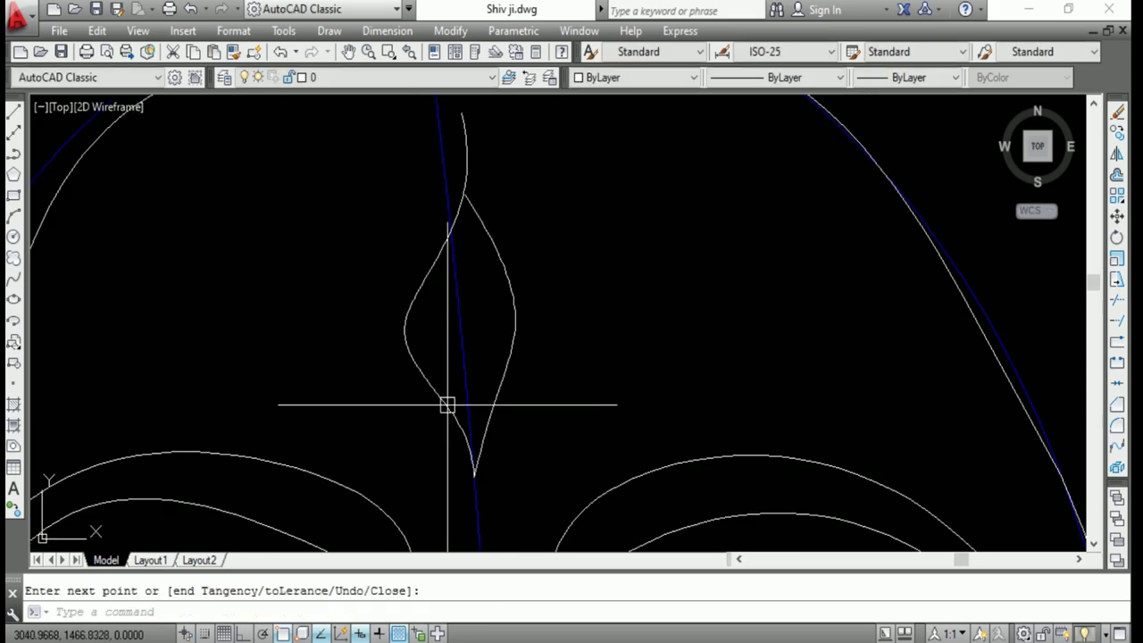
# Select the spline and try reshaping its points by grip, cancelling the edits.
pyautogui.click(446, 403)
pyautogui.click(475, 524)
pyautogui.press('Escape')
pyautogui.click(492, 465)
pyautogui.scroll(2, 587, 357)
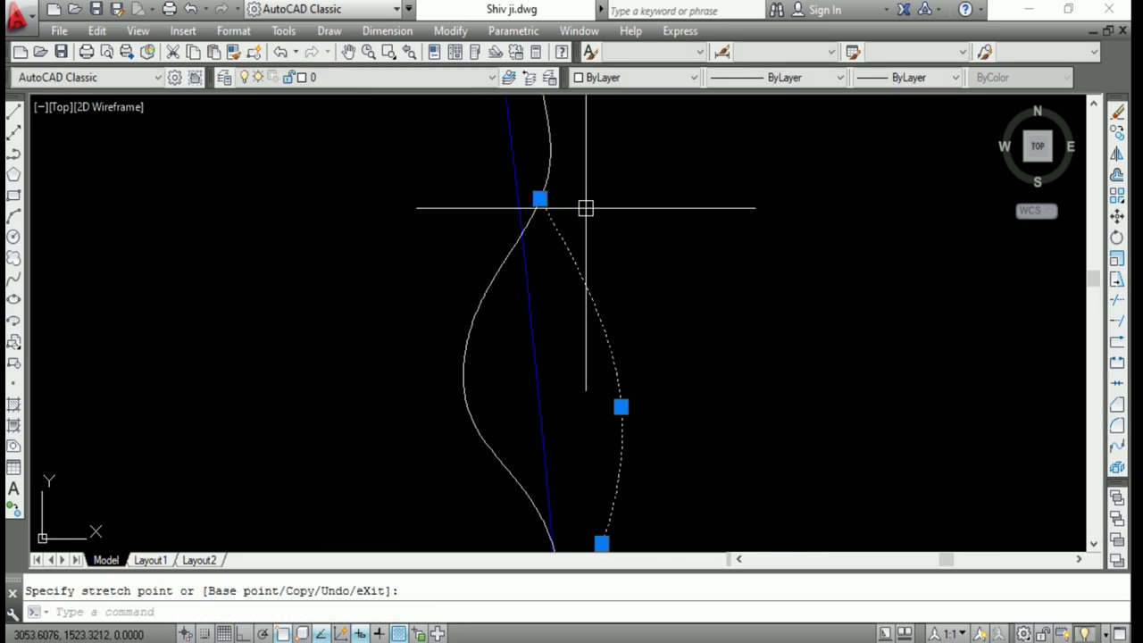
pyautogui.press('Escape')
pyautogui.scroll(-4, 876, 222)
pyautogui.scroll(3, 613, 250)
# Start another spline, then cancel it and clear the stray input.
pyautogui.press('Return')
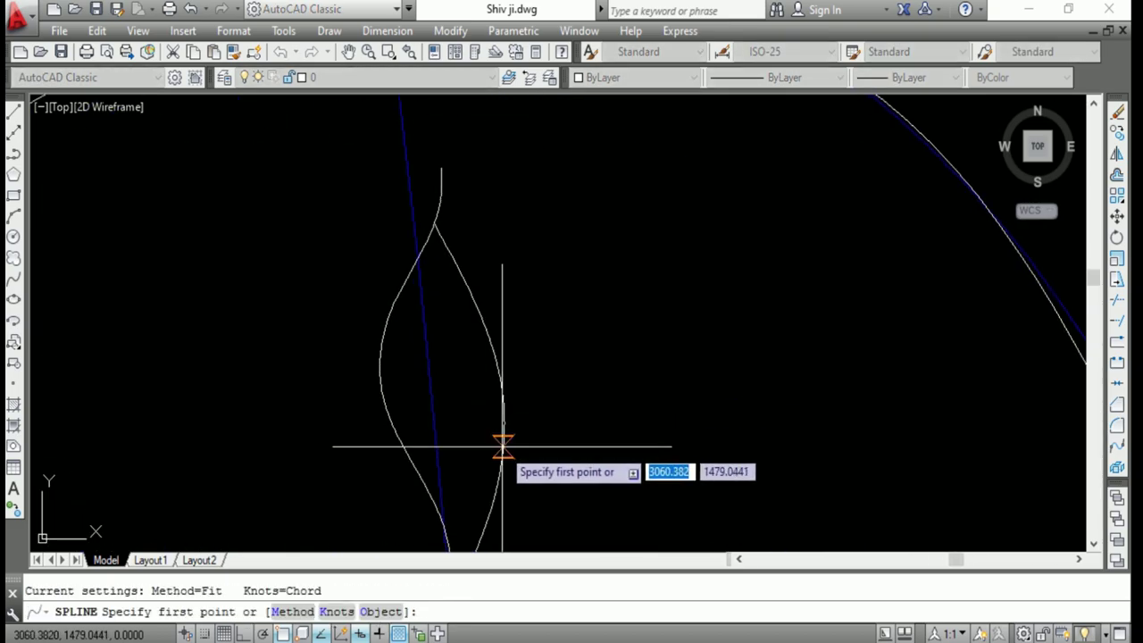
pyautogui.click(512, 365)
pyautogui.press('Escape')
pyautogui.scroll(-3, 584, 331)
pyautogui.write('a')
pyautogui.press('Escape')
pyautogui.scroll(2, 485, 255)
# Select the left spline, grab one of its points, then cancel and deselect.
pyautogui.click(526, 281)
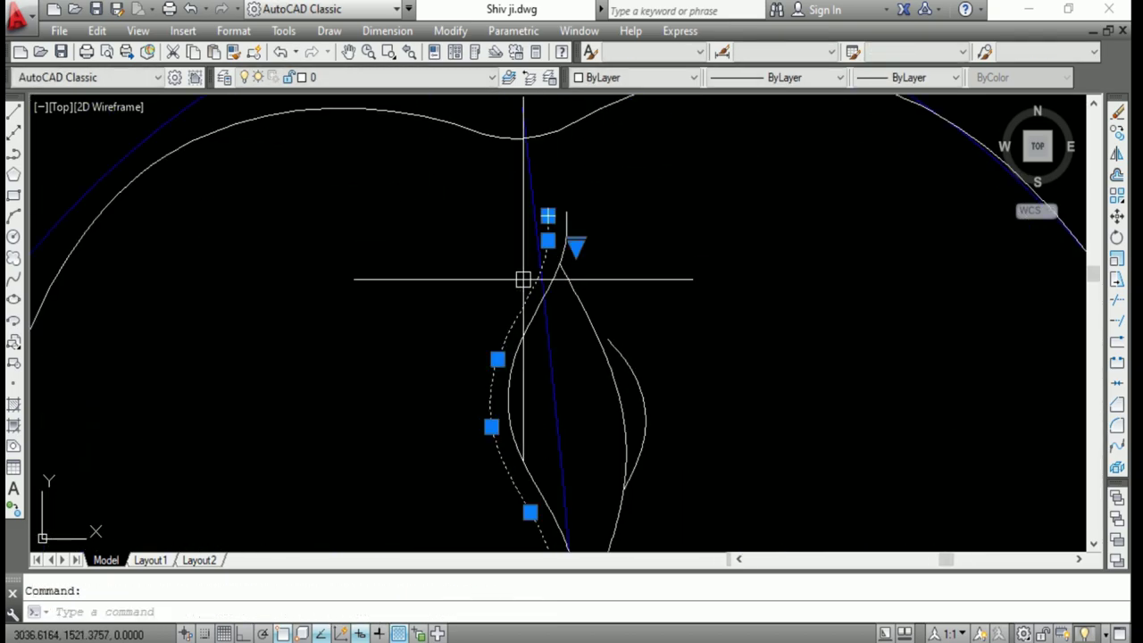
pyautogui.click(536, 433)
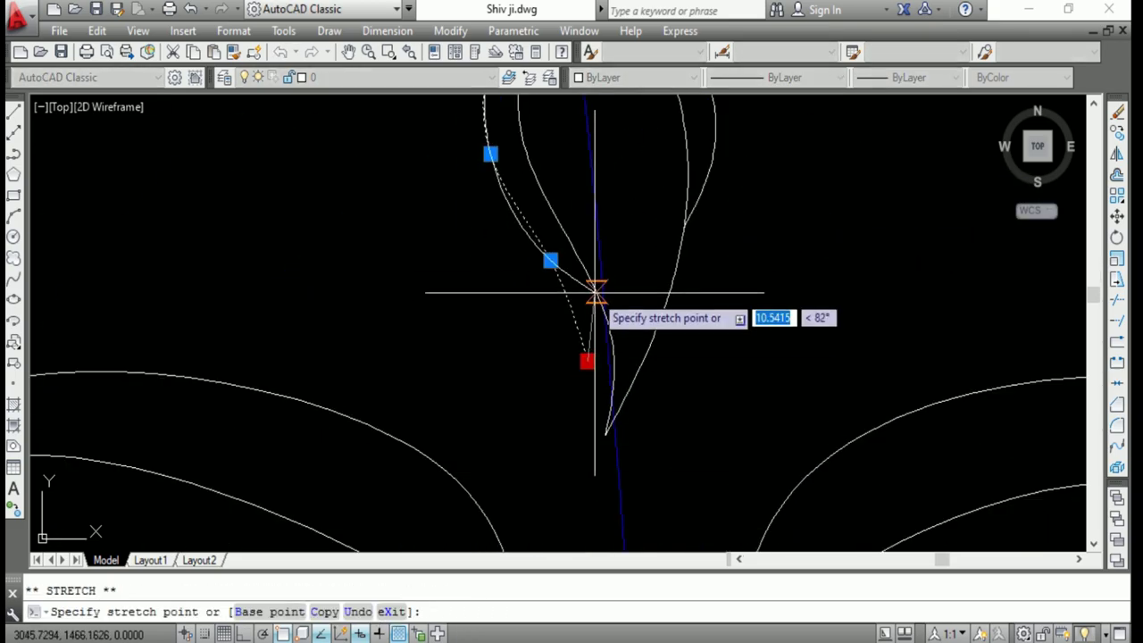
pyautogui.press('Escape')
pyautogui.scroll(-2, 546, 421)
pyautogui.click(631, 528)
pyautogui.press('Escape')
# Cancel the spline command and abandon the just-started curve.
pyautogui.scroll(-3, 732, 254)
pyautogui.scroll(2, 715, 223)
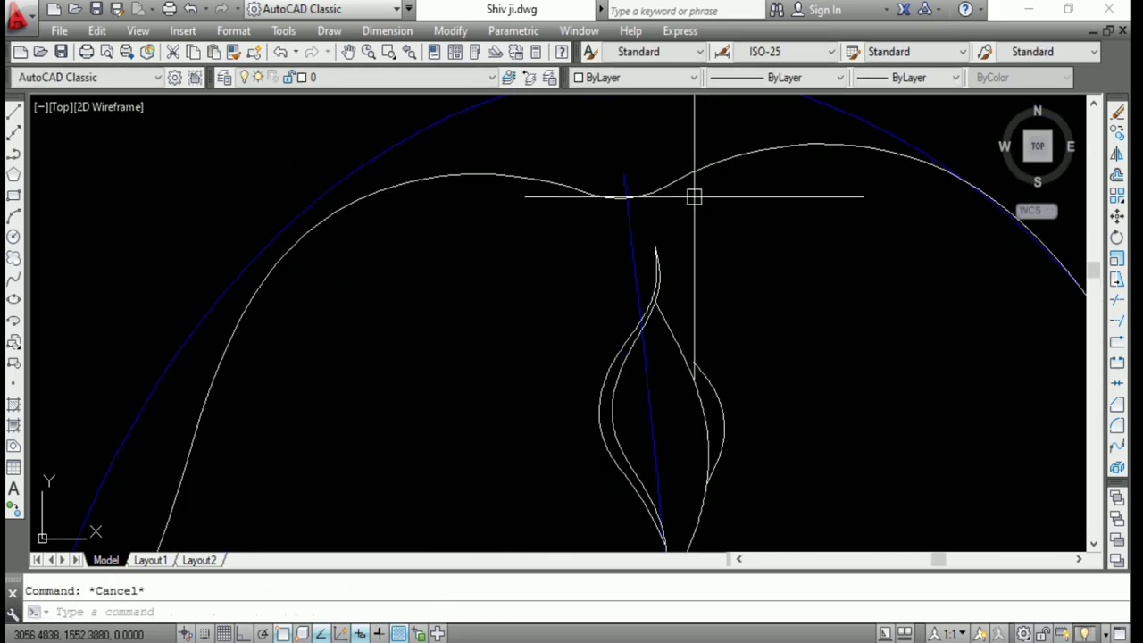
pyautogui.scroll(2, 694, 197)
pyautogui.press('Return')
pyautogui.click(500, 281)
pyautogui.press('Escape')
pyautogui.scroll(2, 389, 292)
pyautogui.scroll(3, 389, 292)
# Move the circle so it sits inside the almond-shaped third eye.
pyautogui.click(375, 376)
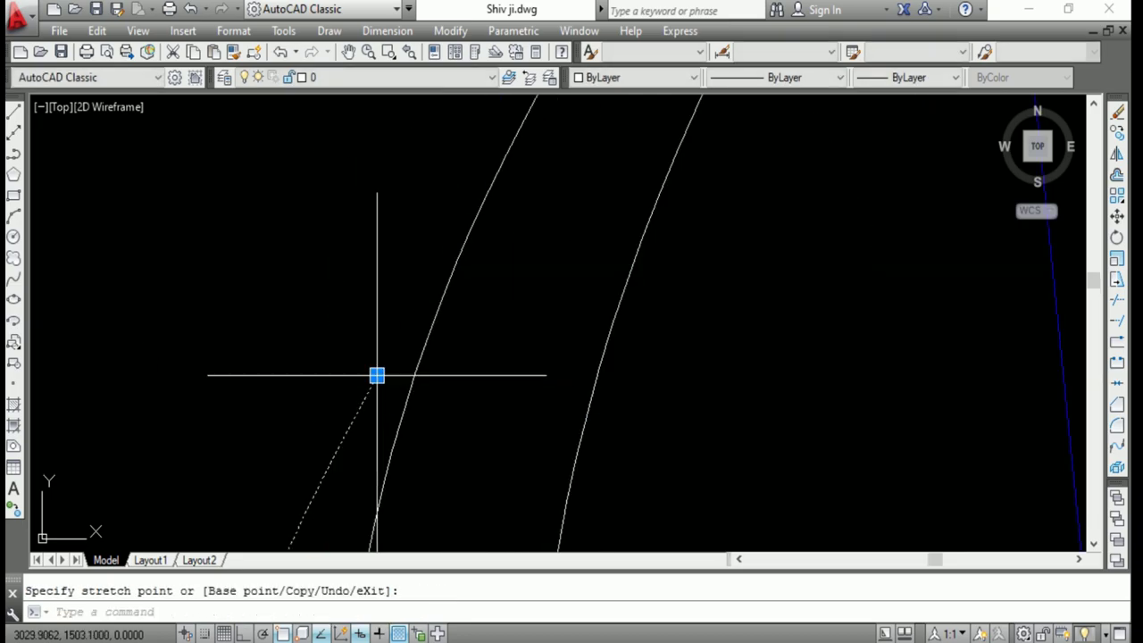
pyautogui.press('Escape')
pyautogui.click(414, 263)
pyautogui.click(536, 295)
pyautogui.click(432, 294)
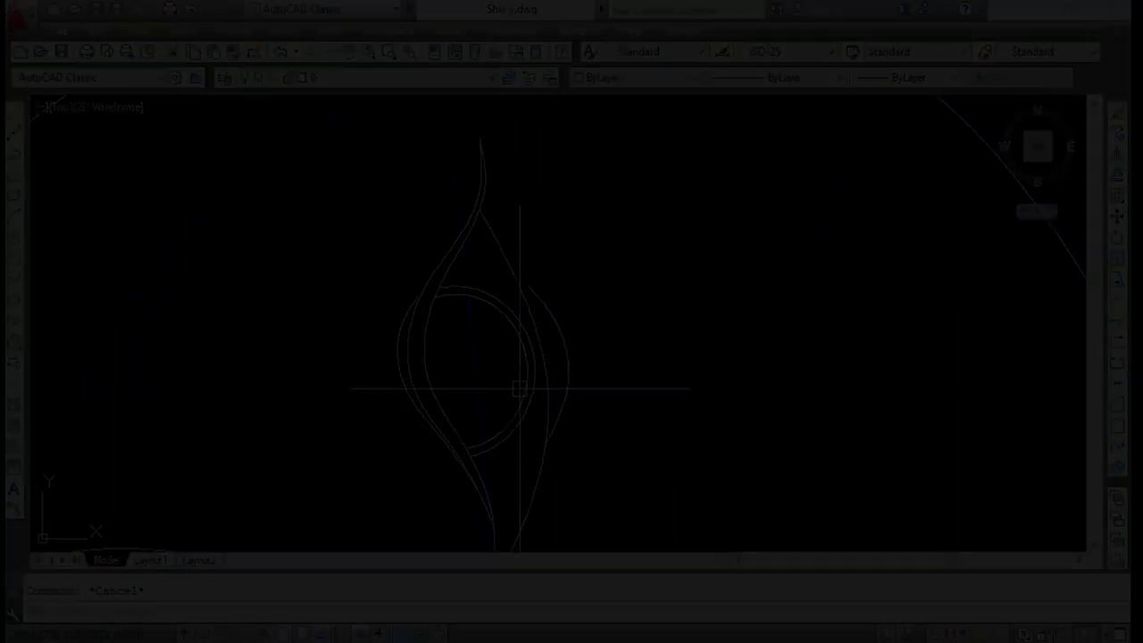
# Abandon the arc and trace the upper-lip curve with a spline ending on the blue guide arc.
pyautogui.write('a')
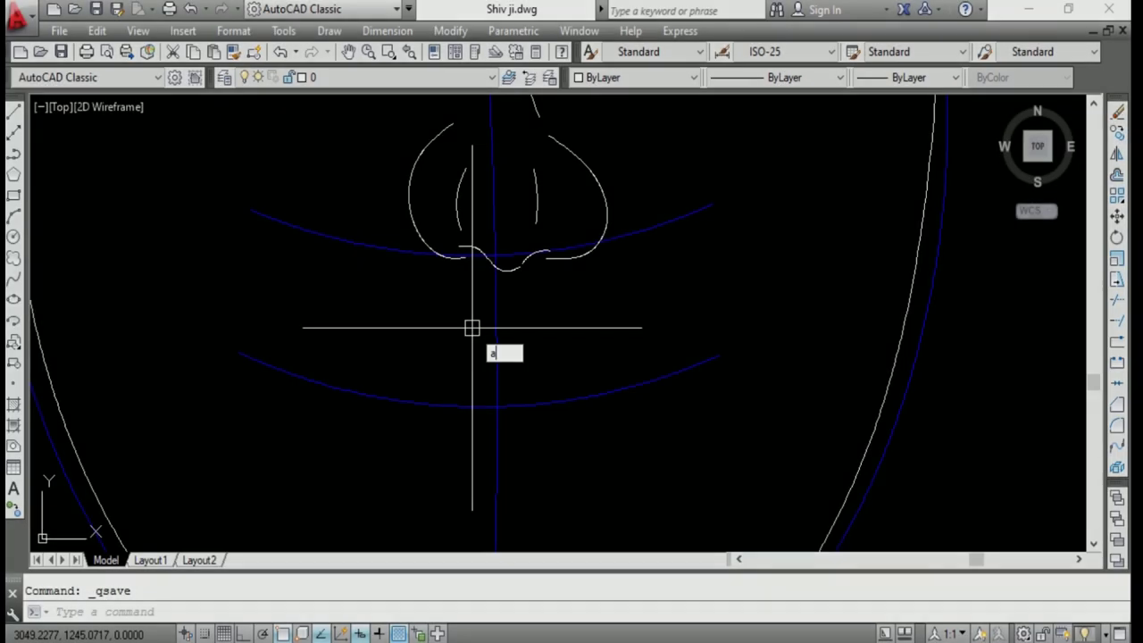
pyautogui.write('rc')
pyautogui.press('Return')
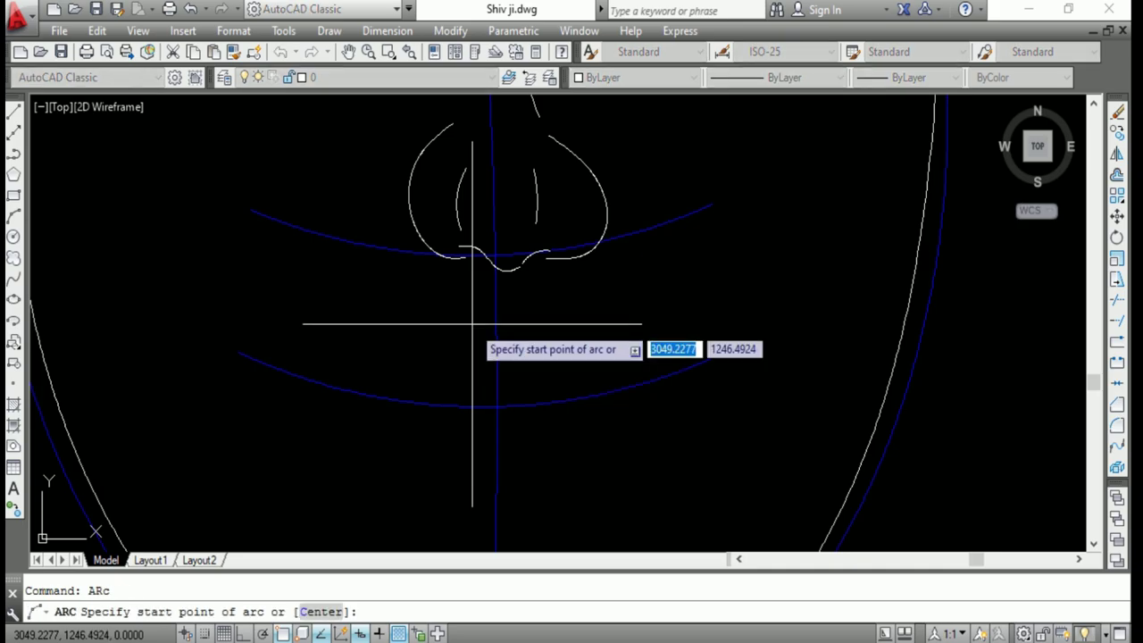
pyautogui.press('Escape')
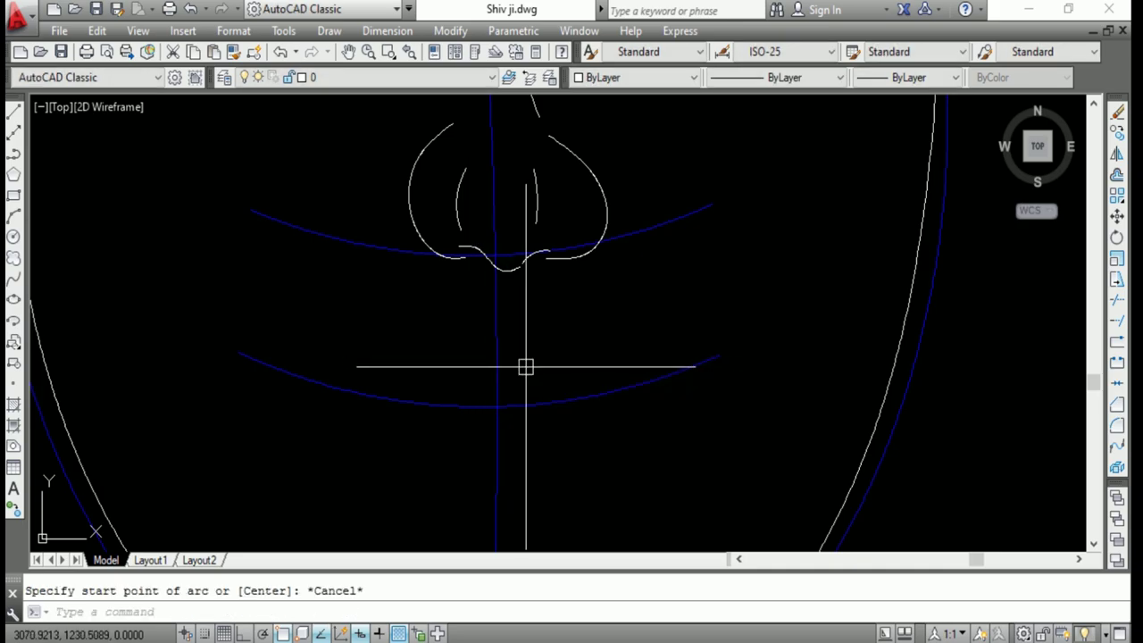
pyautogui.write('Spl')
pyautogui.press('Return')
pyautogui.scroll(2, 509, 366)
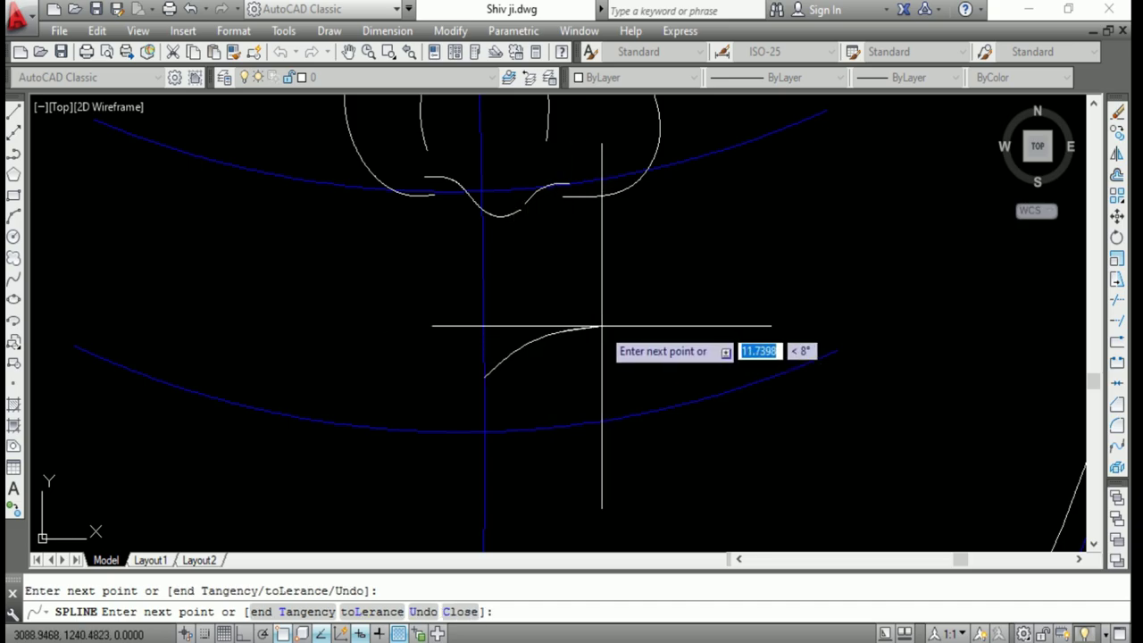
pyautogui.click(780, 374)
pyautogui.press('Return')
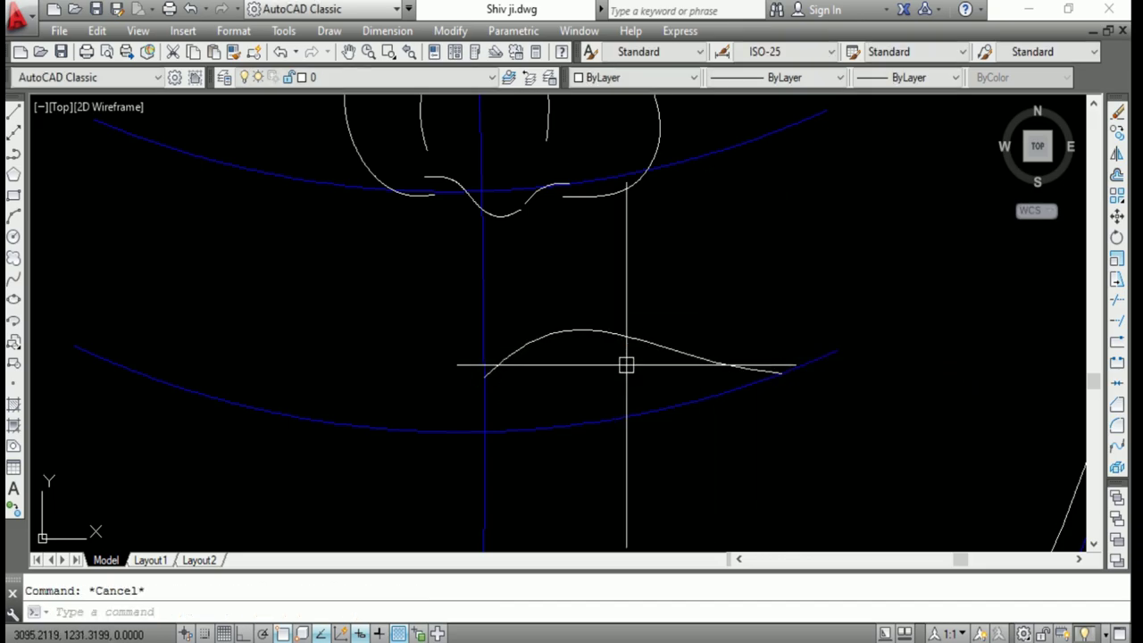
# Start another freeform curve at the first lip curve's left end.
pyautogui.press('space')
pyautogui.press('Escape')
pyautogui.press('space')
pyautogui.click(568, 375)
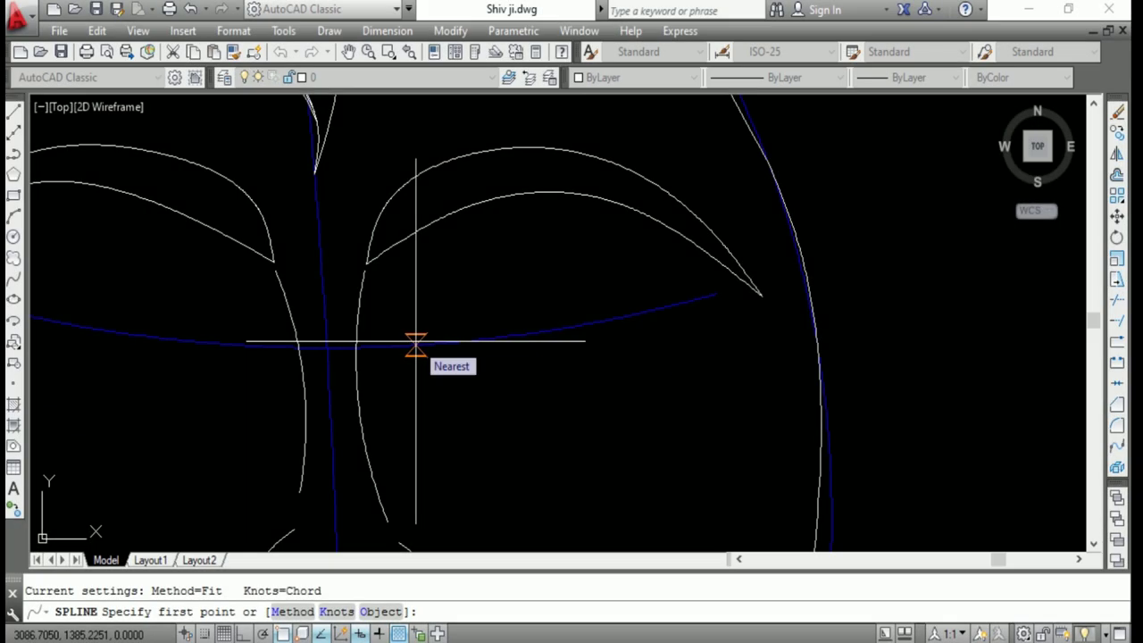
# Place the next brow-curve fit point along the blue guide above the eye.
pyautogui.scroll(3, 432, 327)
pyautogui.click(480, 261)
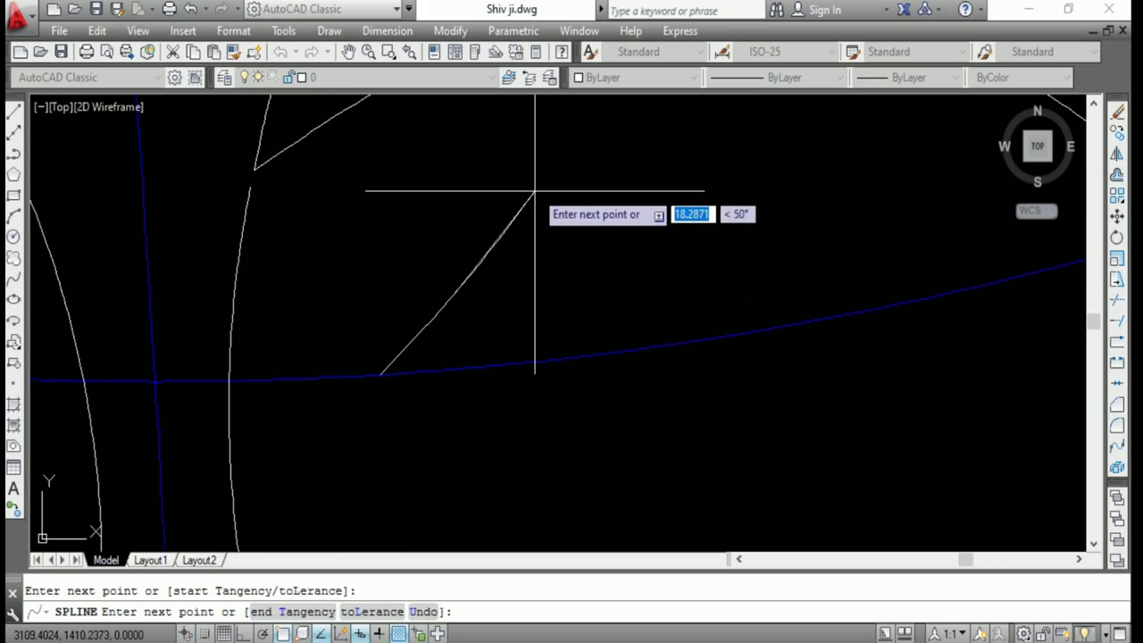
pyautogui.scroll(-4, 510, 185)
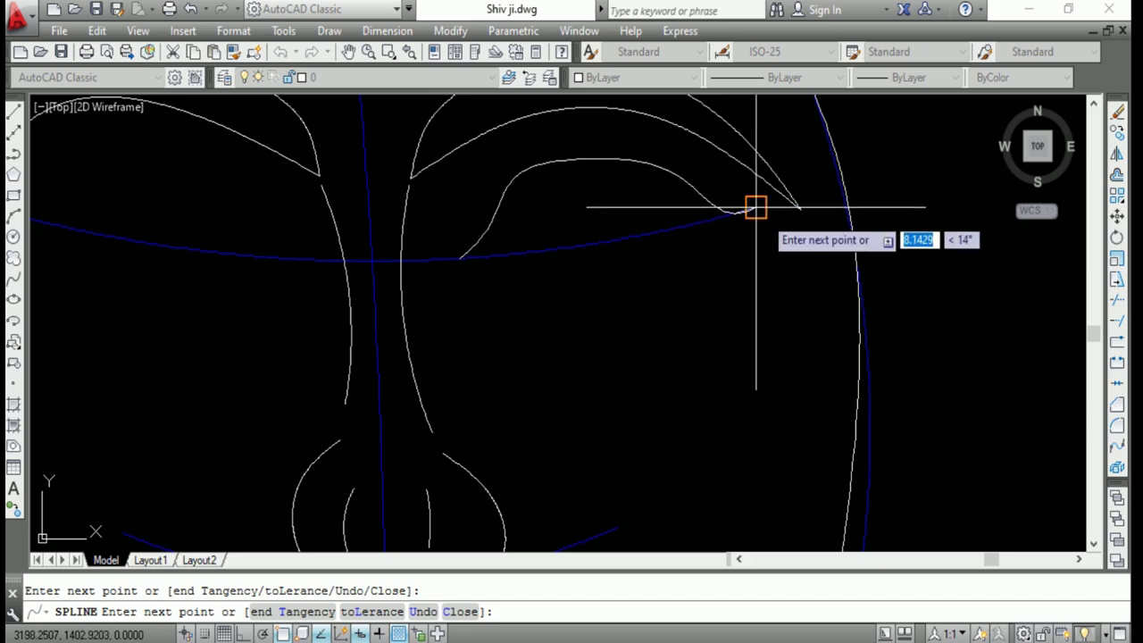
pyautogui.scroll(5, 755, 207)
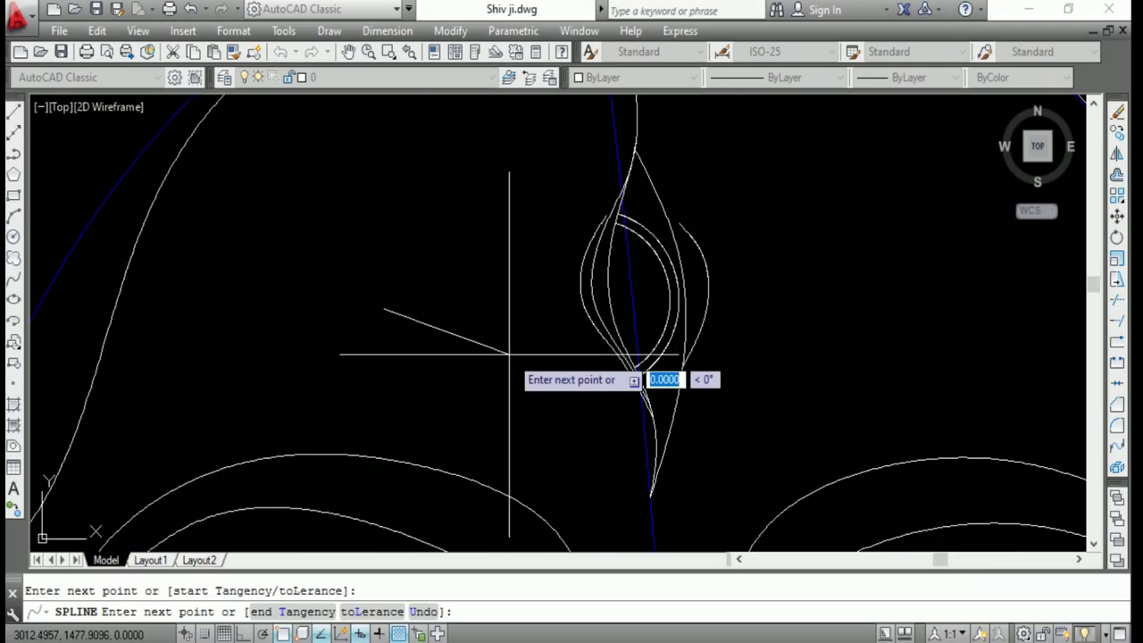
# Trace and finish a spline curve across the forehead.
pyautogui.scroll(2, 617, 380)
pyautogui.scroll(1, 638, 408)
pyautogui.scroll(-3, 669, 387)
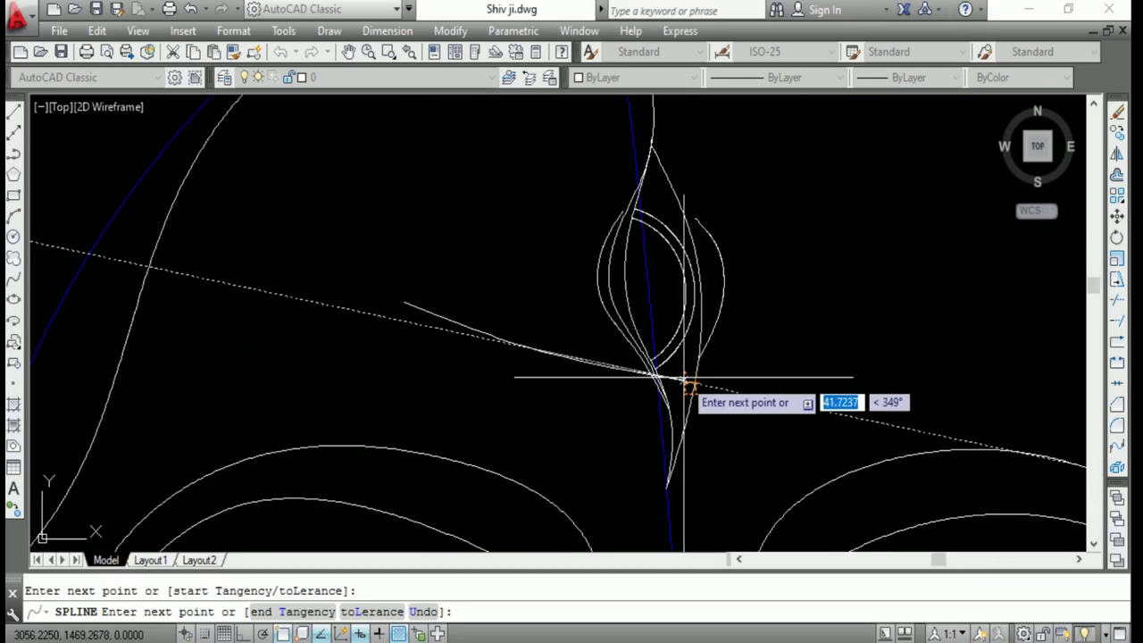
pyautogui.scroll(4, 689, 387)
pyautogui.click(664, 357)
pyautogui.scroll(-5, 661, 357)
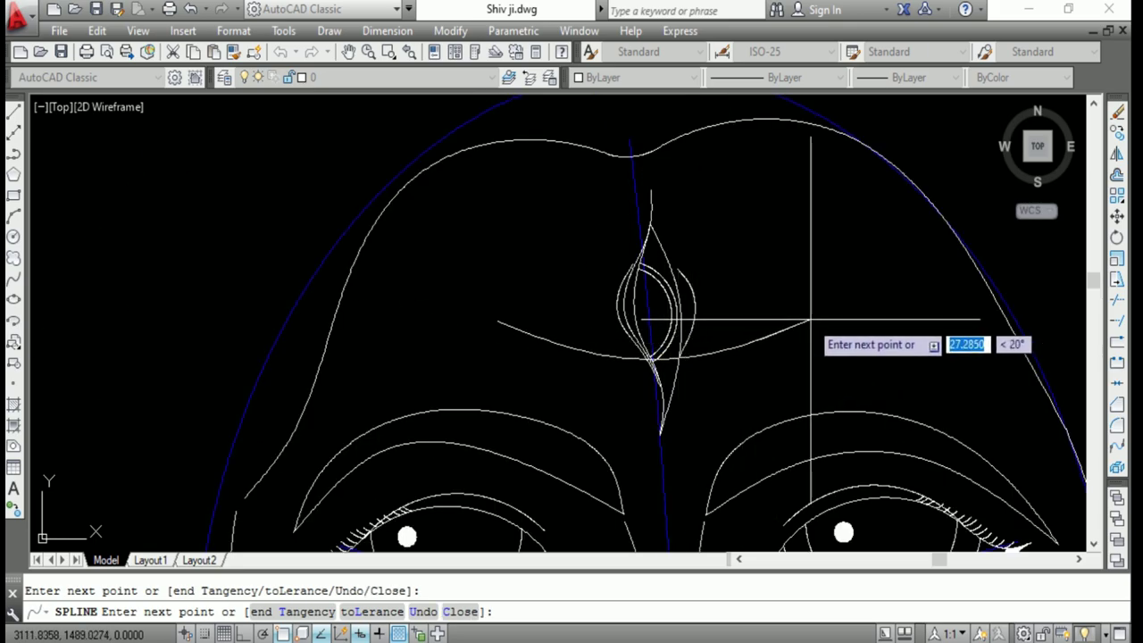
pyautogui.press('Return')
pyautogui.scroll(-3, 786, 268)
pyautogui.scroll(3, 581, 419)
# Draw a new spline curve along the lower forehead stripe.
pyautogui.click(582, 419)
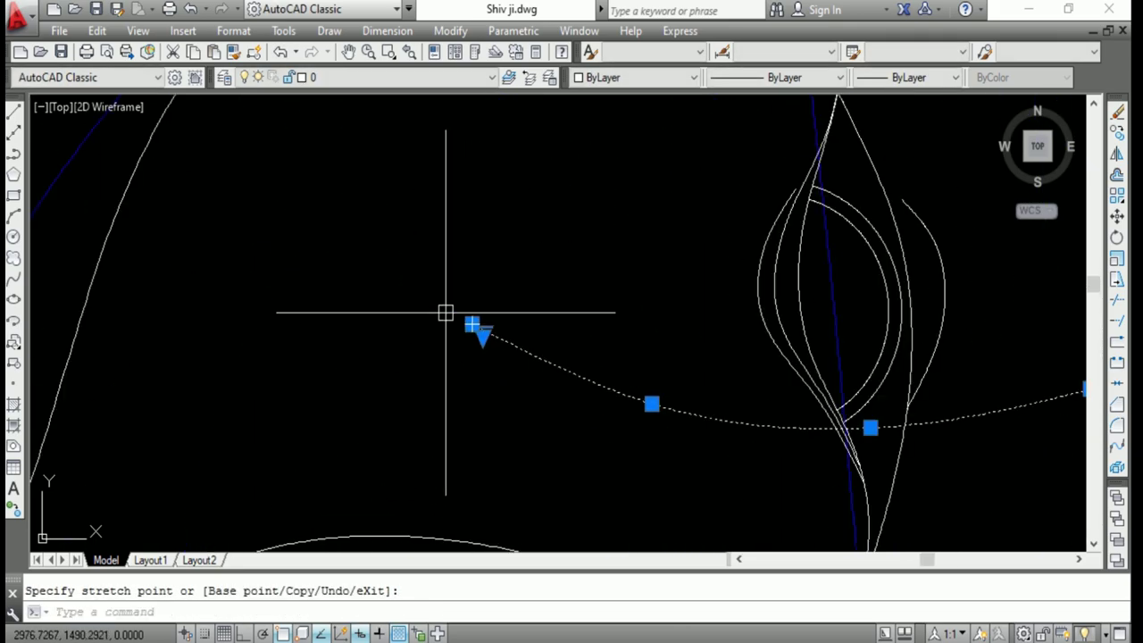
pyautogui.press('Escape')
pyautogui.write('co')
pyautogui.press('Escape')
pyautogui.scroll(3, 778, 274)
pyautogui.click(661, 451)
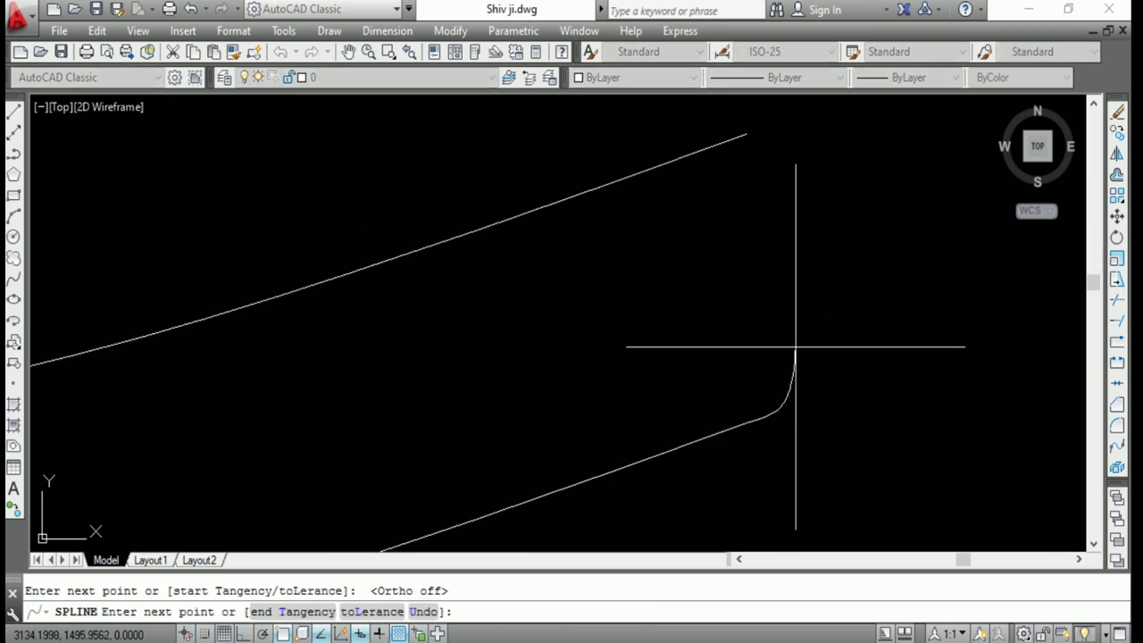
pyautogui.press('Return')
# Copy the stripe curve into a parallel stripe and begin trimming the overlapping ends.
pyautogui.click(809, 370)
pyautogui.scroll(3, 832, 357)
pyautogui.press('Escape')
pyautogui.write('co')
pyautogui.press('Return')
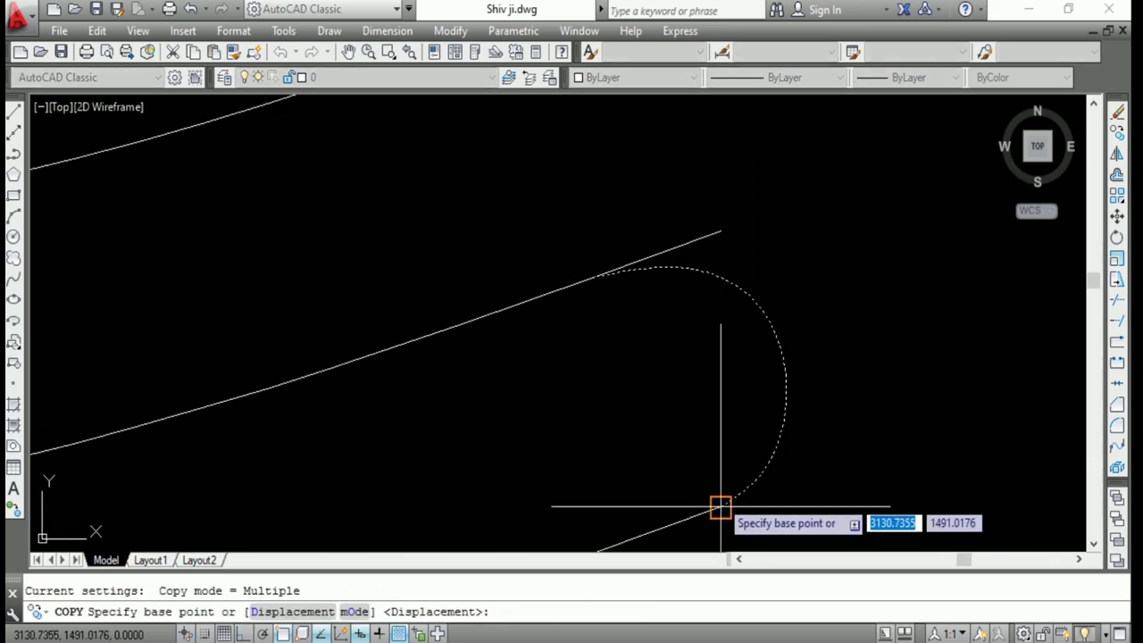
pyautogui.click(721, 507)
pyautogui.click(582, 472)
pyautogui.write('tr')
pyautogui.press('Return')
pyautogui.press('Return')
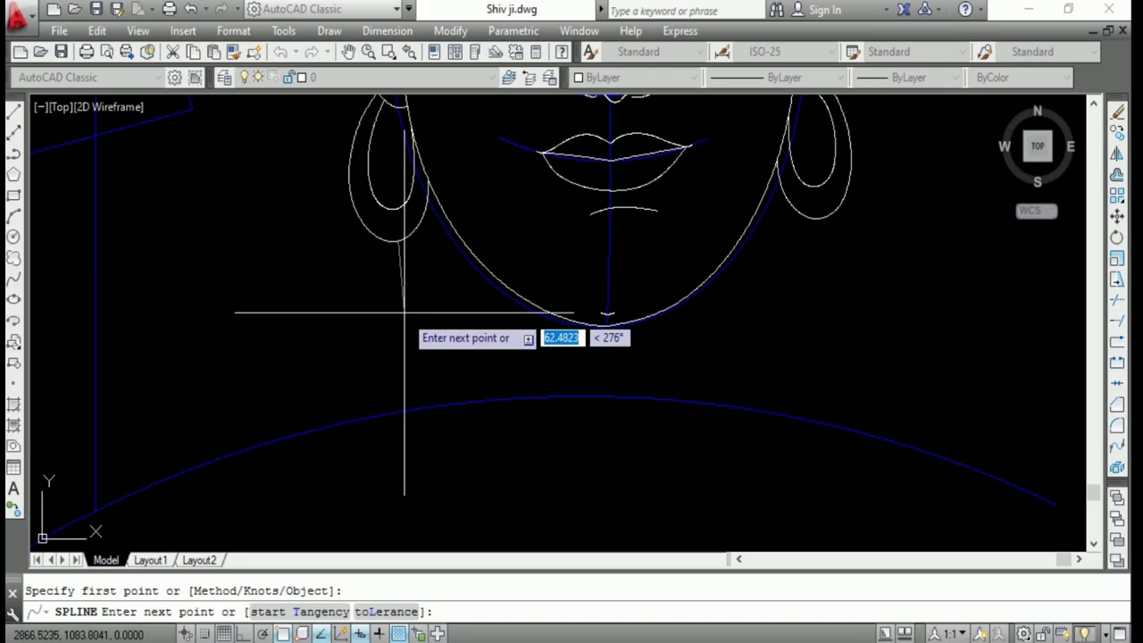
# Place a fit point of the neck curve below the earring.
pyautogui.click(405, 313)
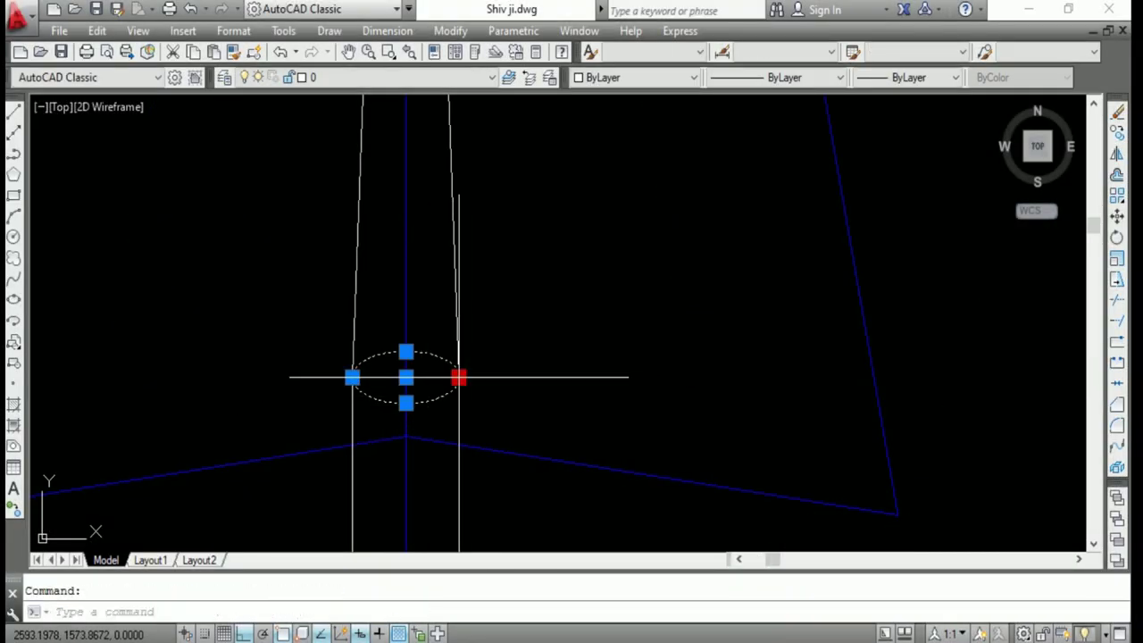
# Cancel the ellipse resize between the trident shaft lines.
pyautogui.scroll(2, 406, 351)
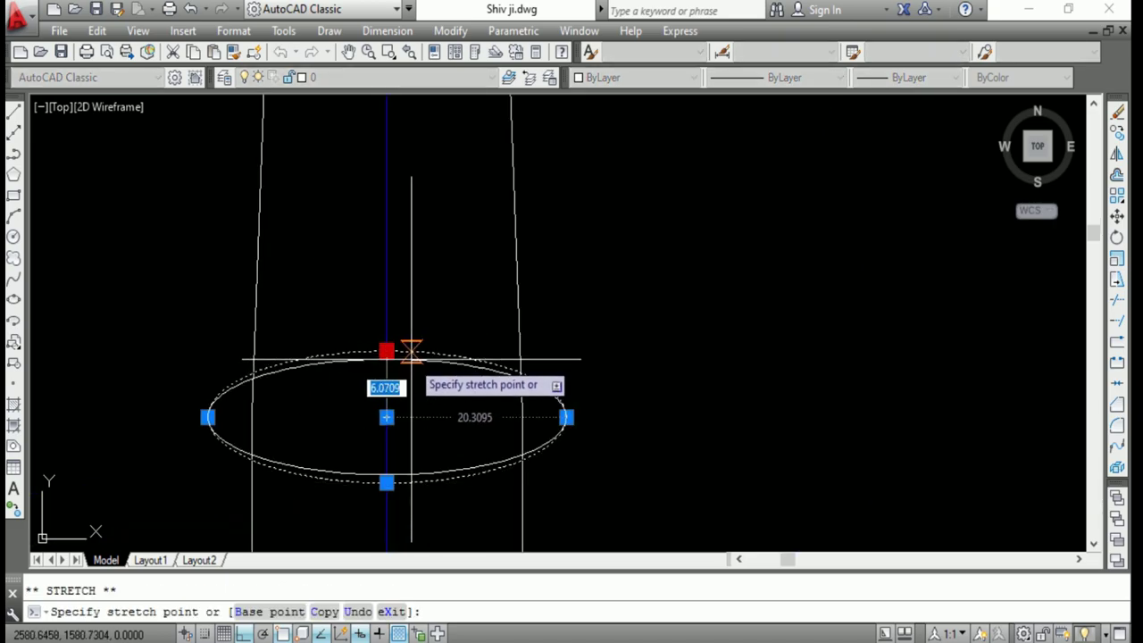
pyautogui.press('Escape')
pyautogui.scroll(-5, 447, 322)
pyautogui.scroll(2, 419, 429)
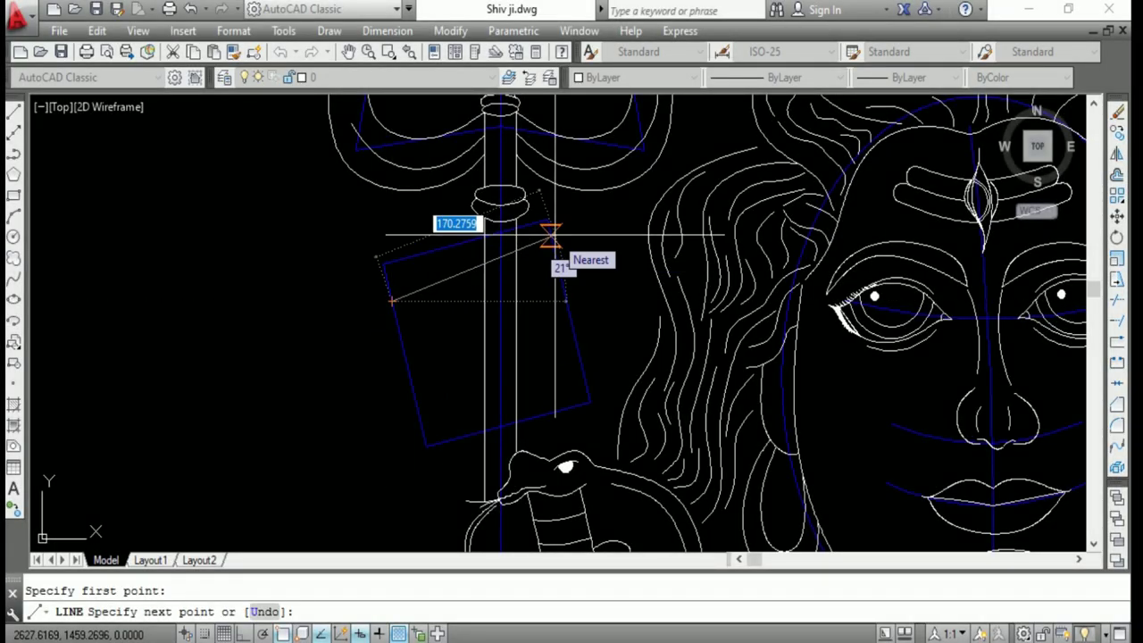
# Stop drawing lines on the drum and start ERASE on the stray guides.
pyautogui.press('Escape')
pyautogui.write('e')
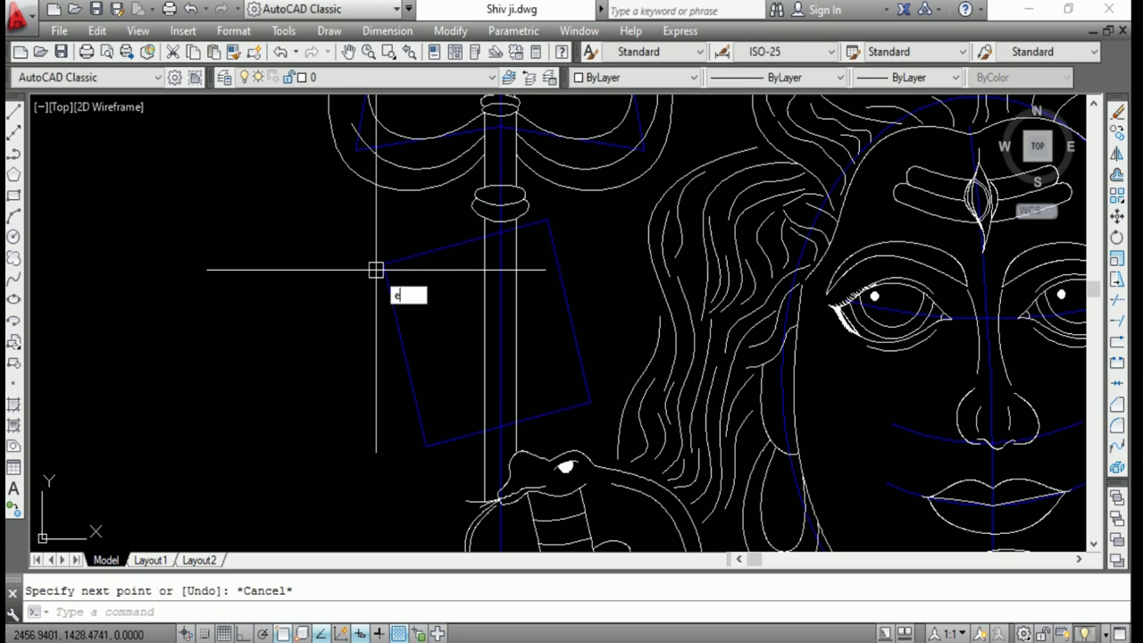